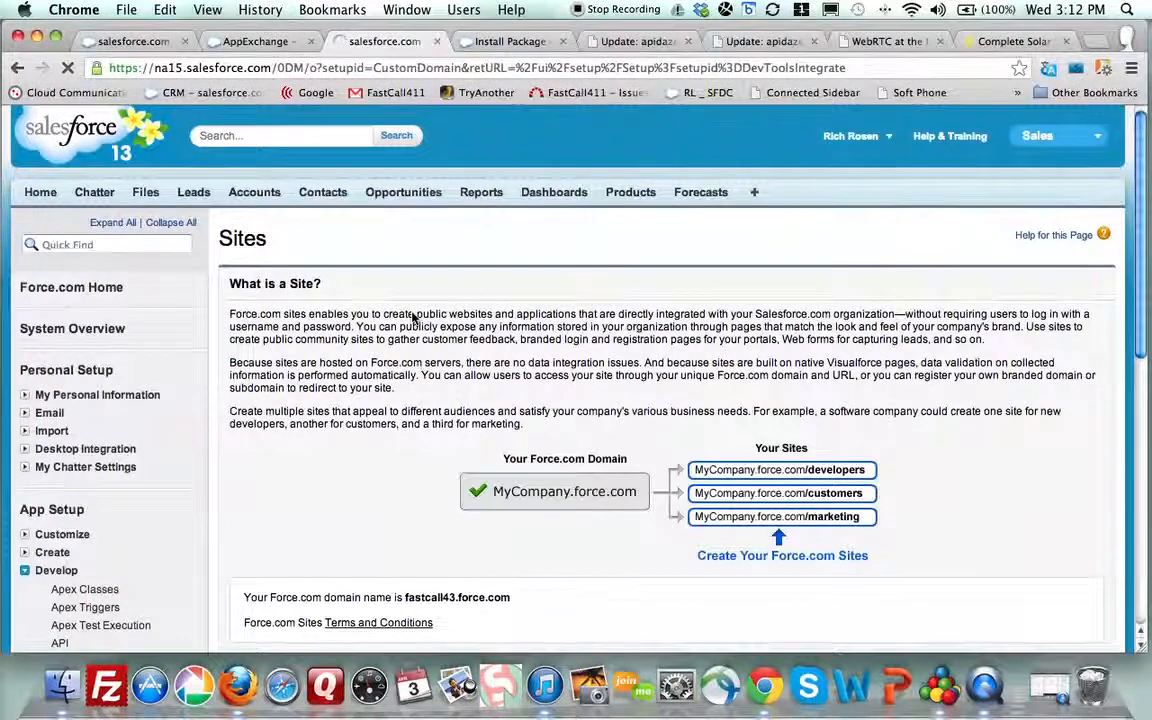
Open the c2c site from the Sites table and view its Site Detail settings
scroll(413, 318, "down", 3)
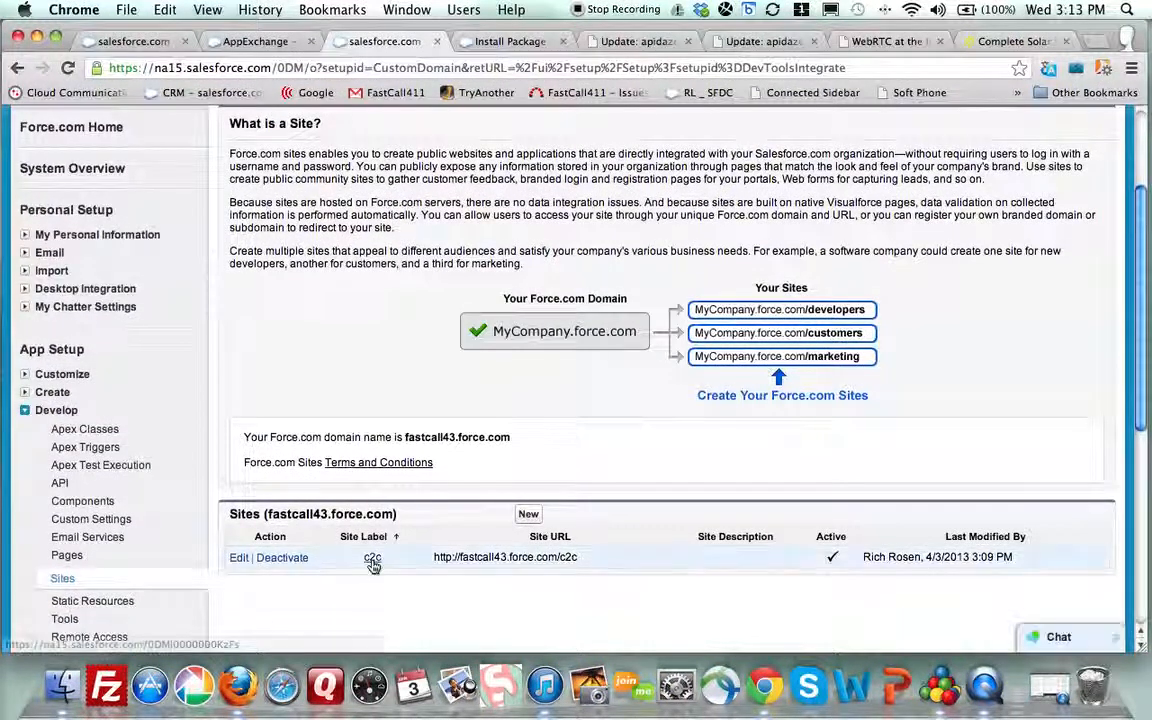
left_click(371, 561)
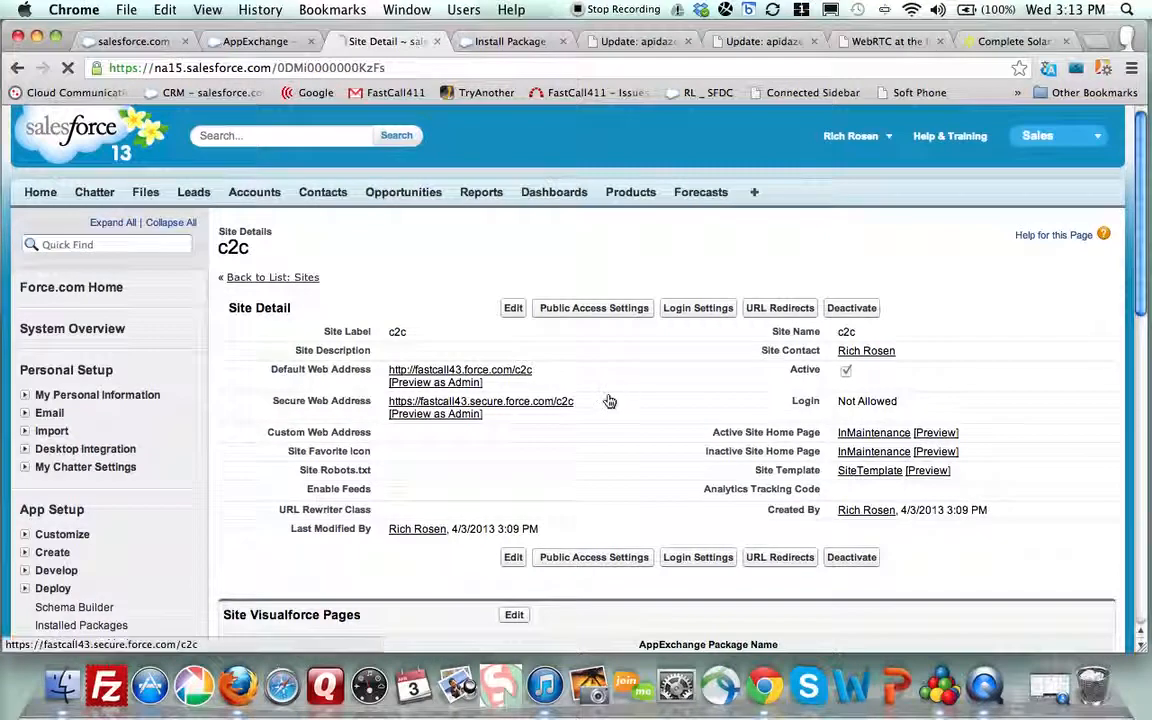
left_click(609, 401)
scroll(609, 401, "down", 4)
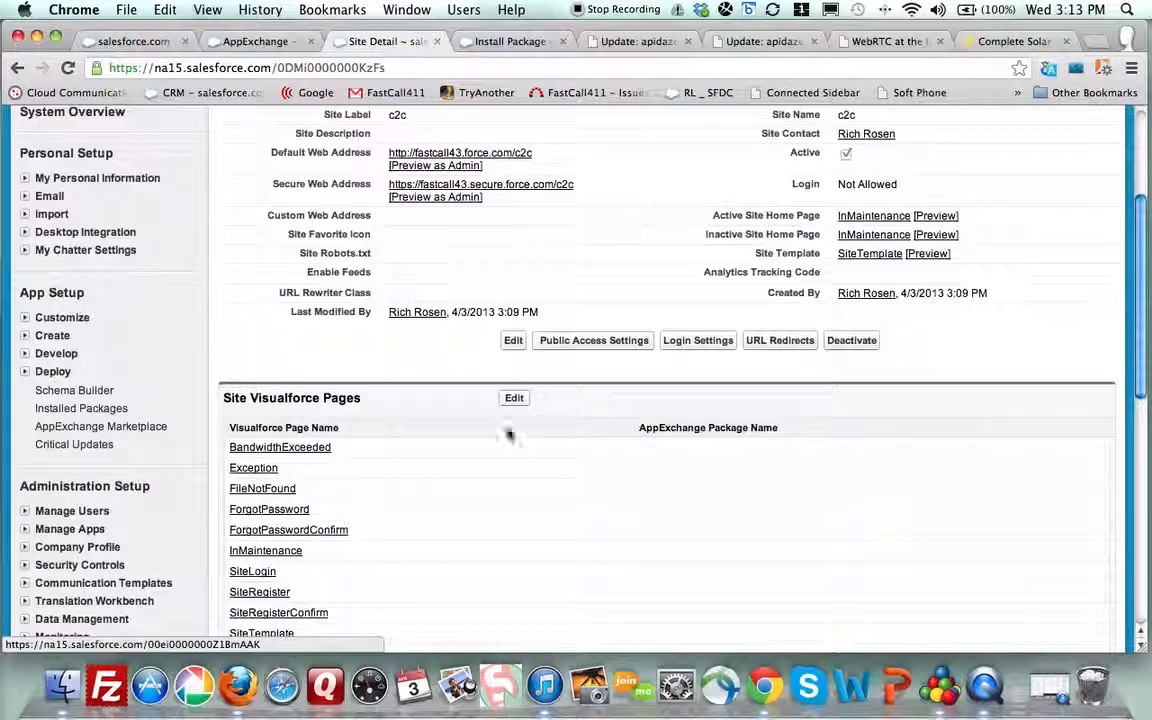
Add FastCall.WebApplication to the c2c site's enabled Visualforce pages and save
left_click(512, 400)
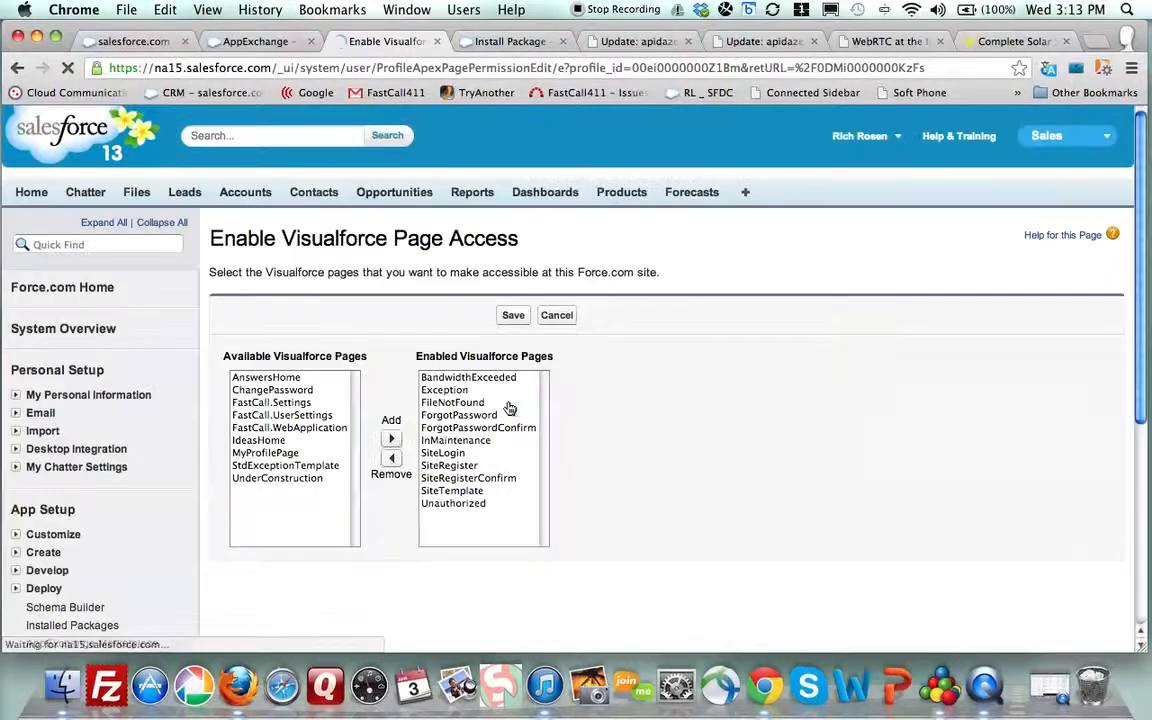
left_click(307, 428)
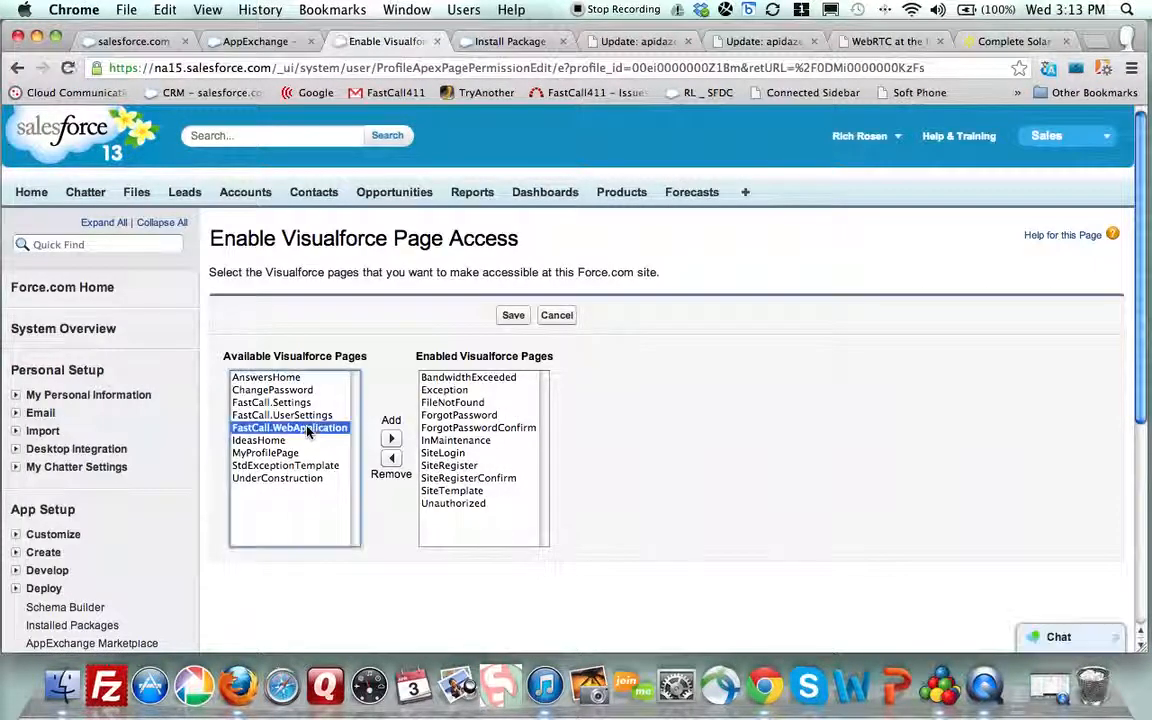
left_click(390, 438)
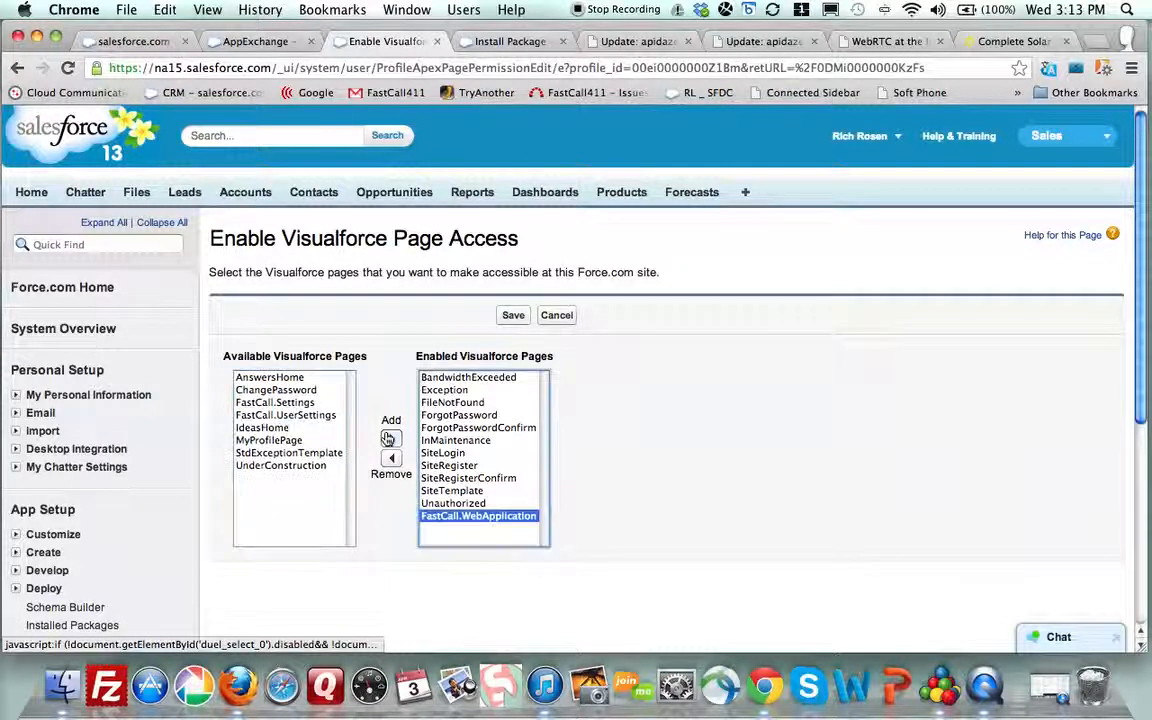
left_click(513, 316)
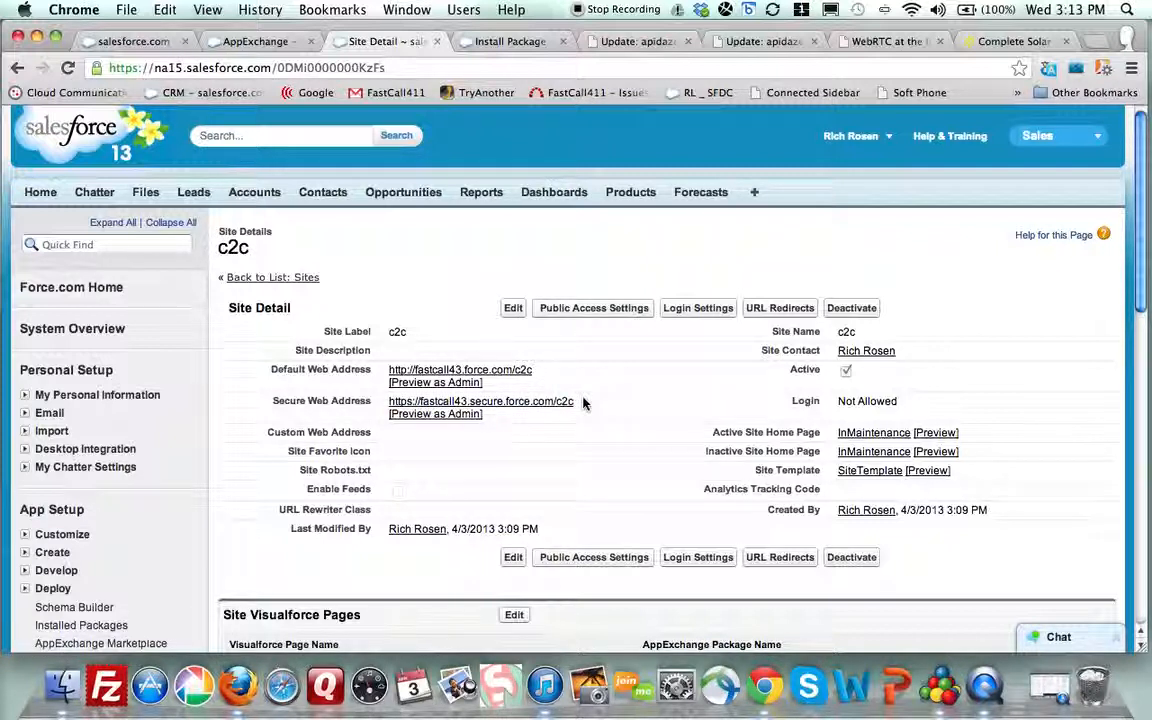
left_click(410, 414)
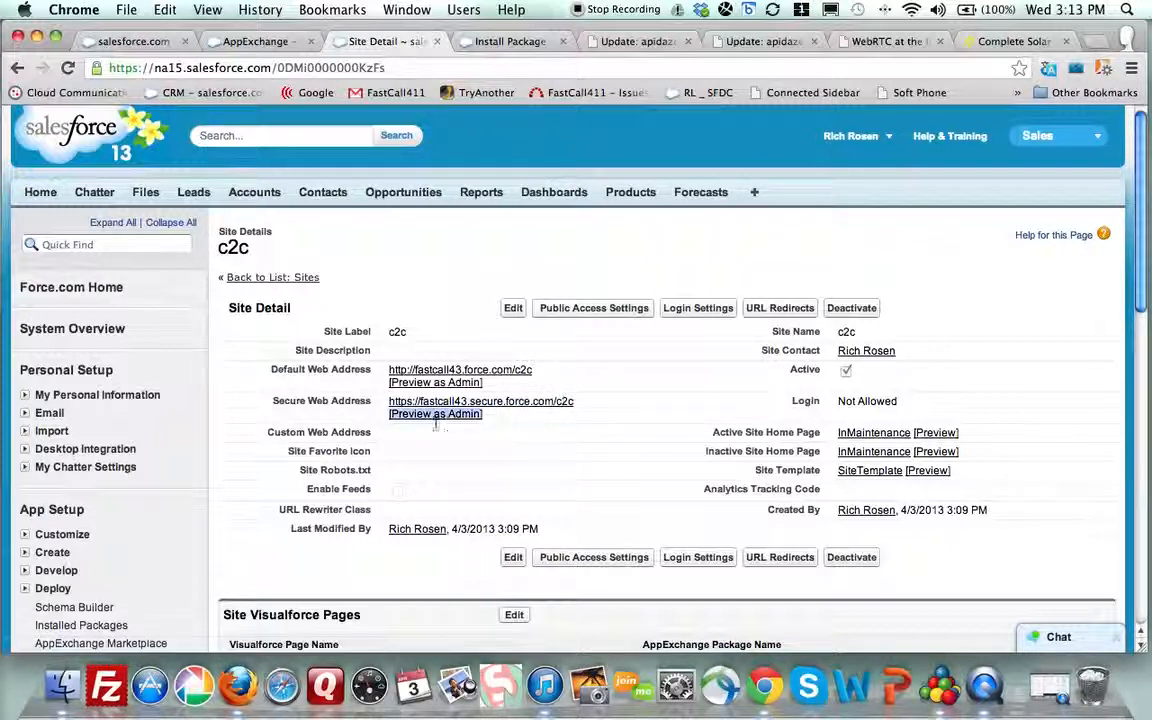
left_click_drag(387, 401, 574, 401)
key("super+c")
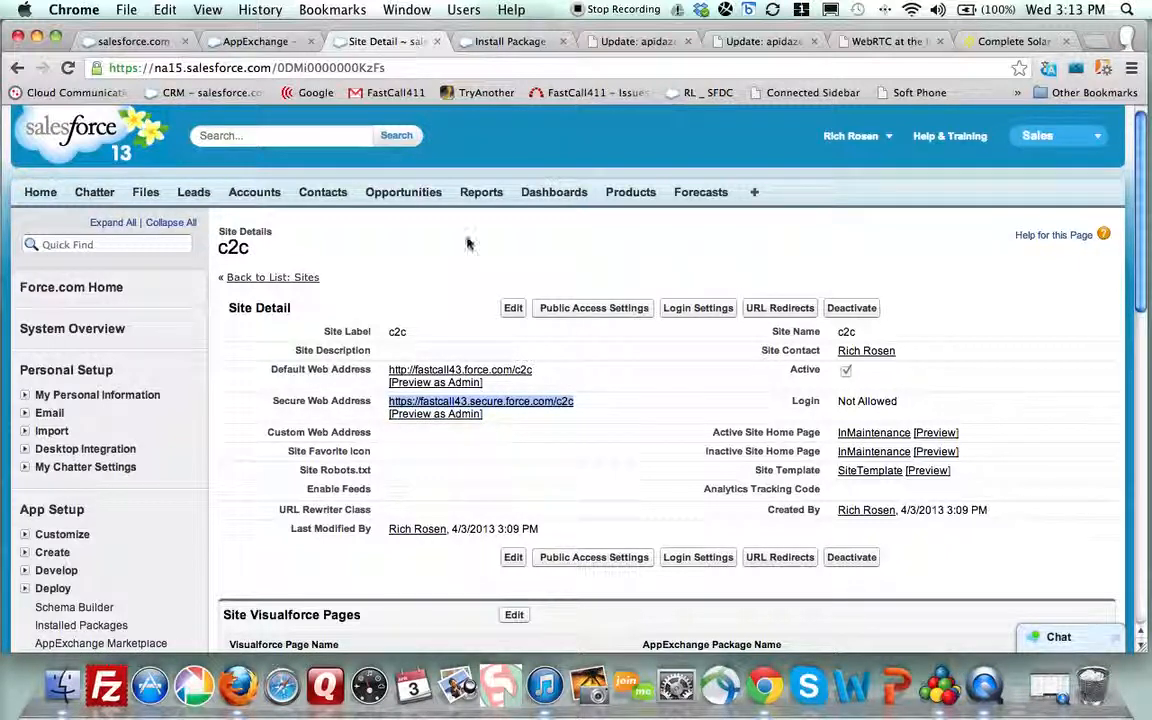
left_click(1092, 137)
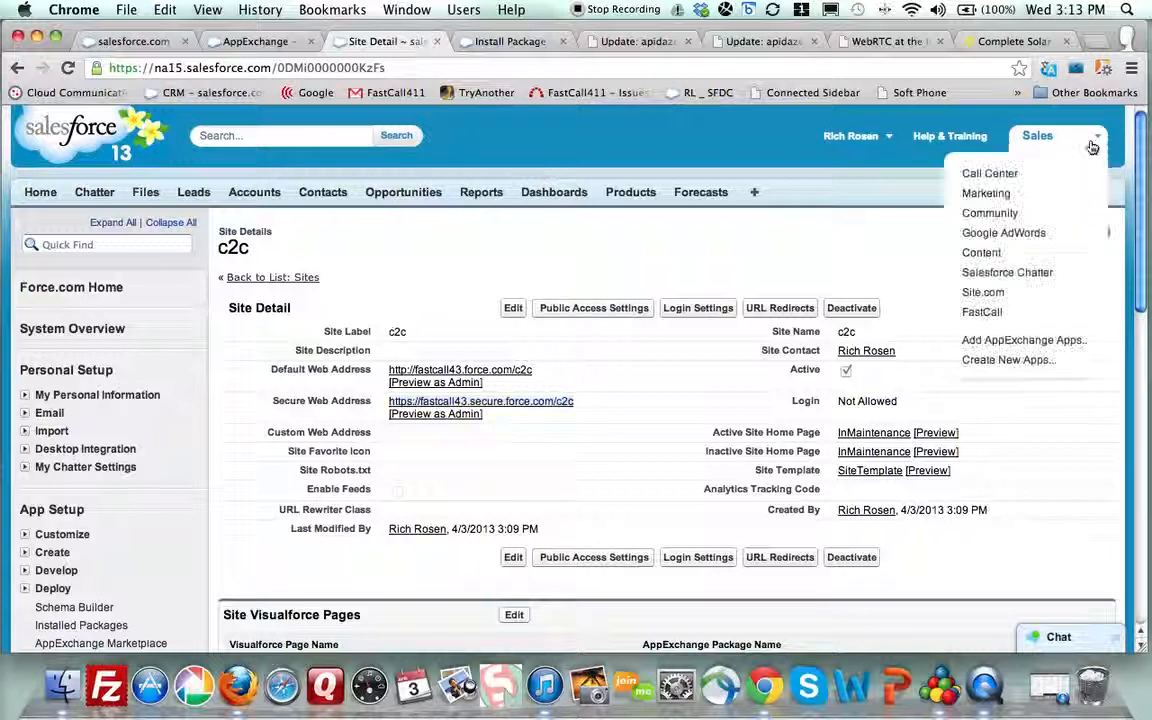
Switch to the FastCall app and go to the FastCall Admin Settings tab
left_click(983, 313)
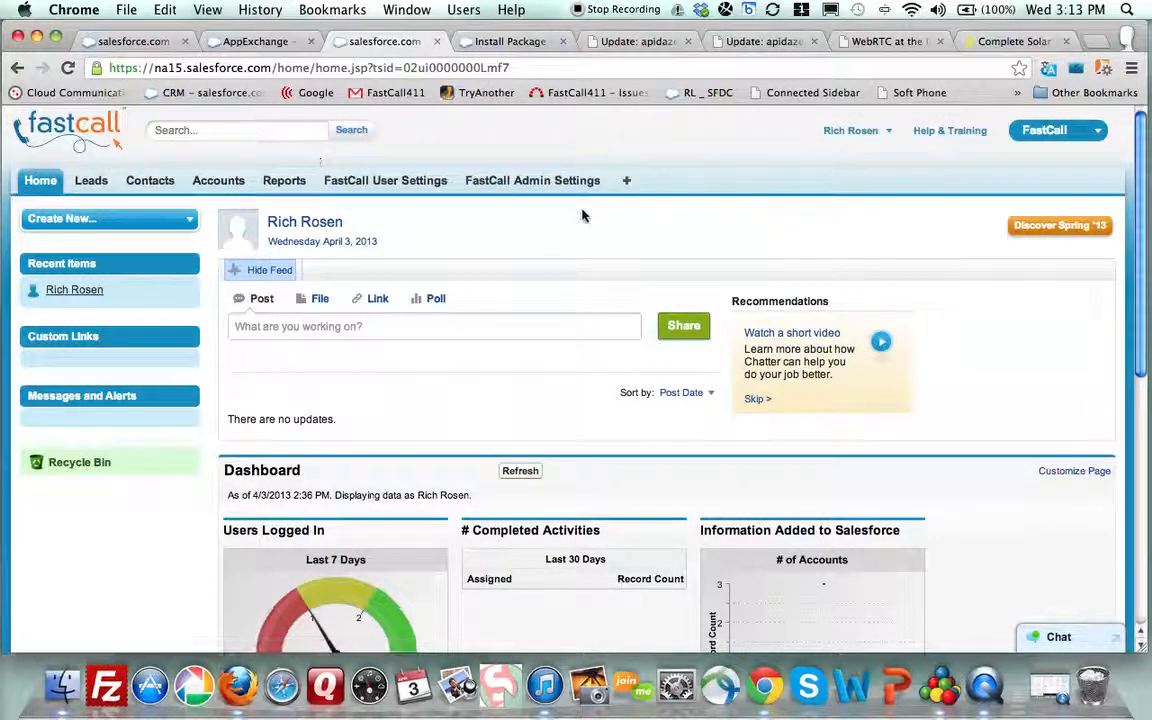
left_click(555, 182)
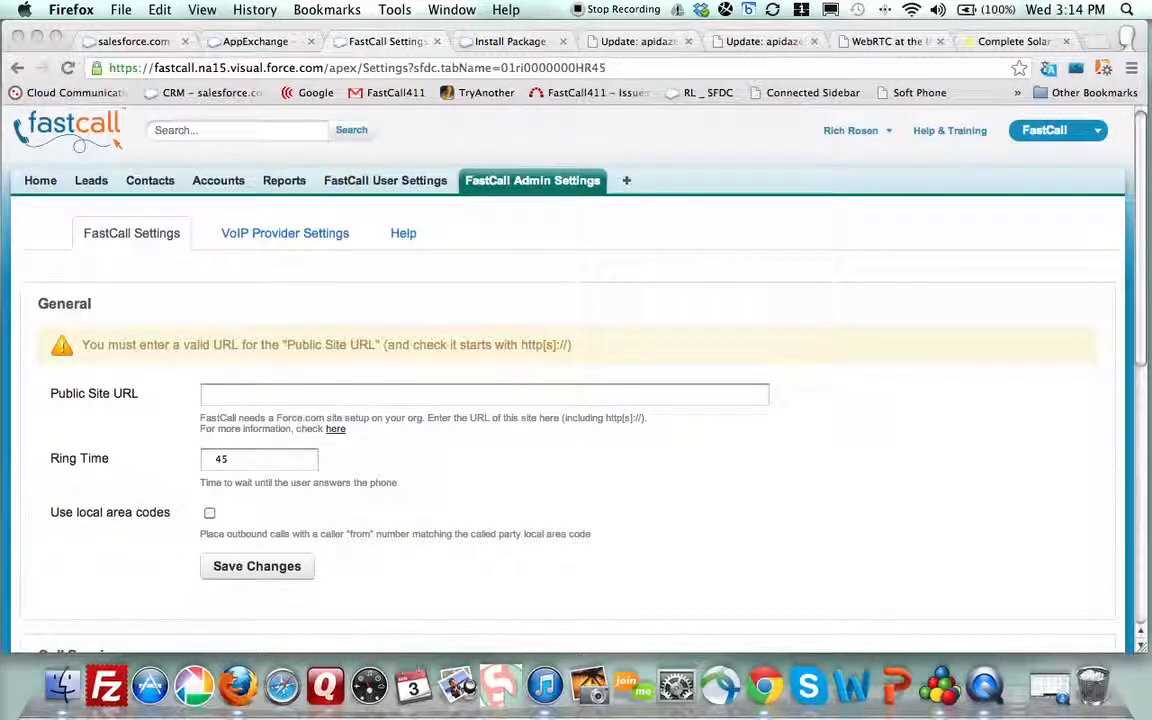
key("F12")
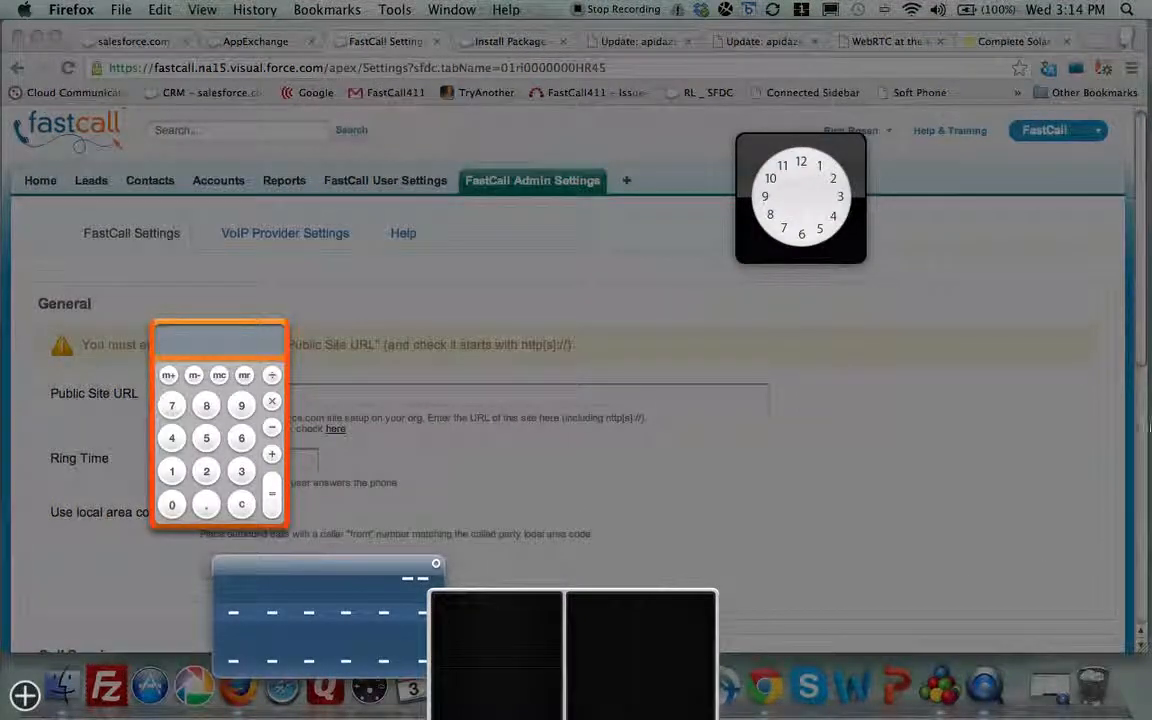
left_click(784, 376)
left_click(218, 396)
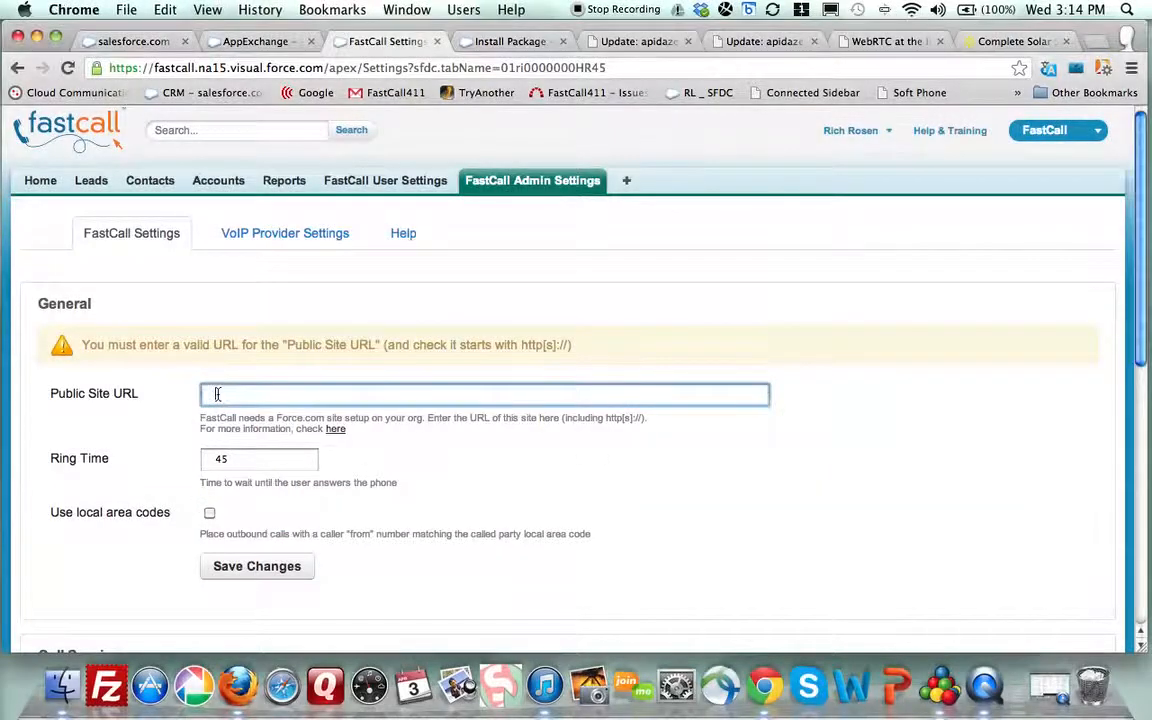
key("super+v")
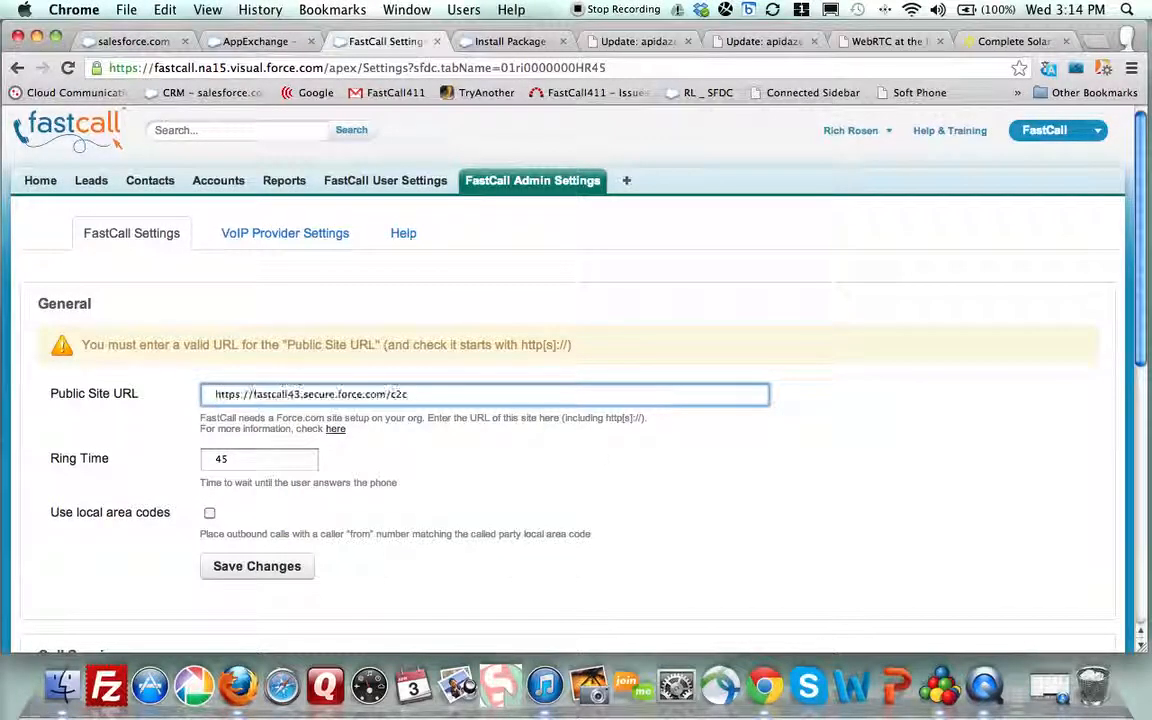
scroll(427, 468, "down", 1)
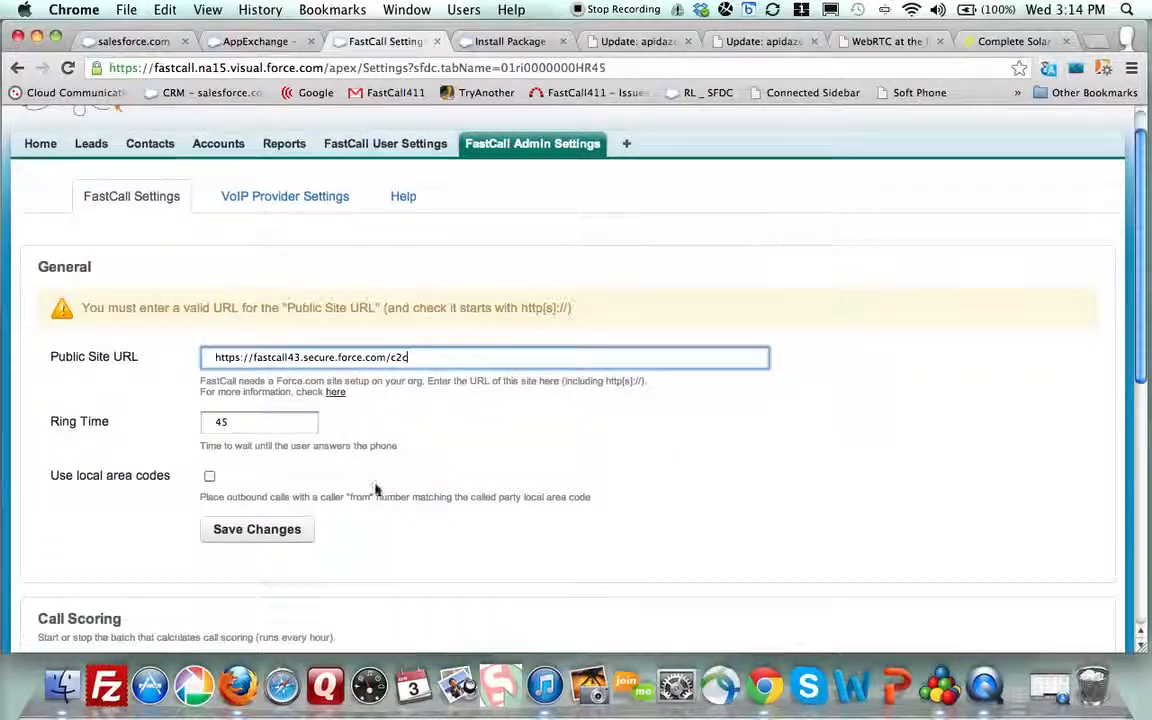
left_click(251, 538)
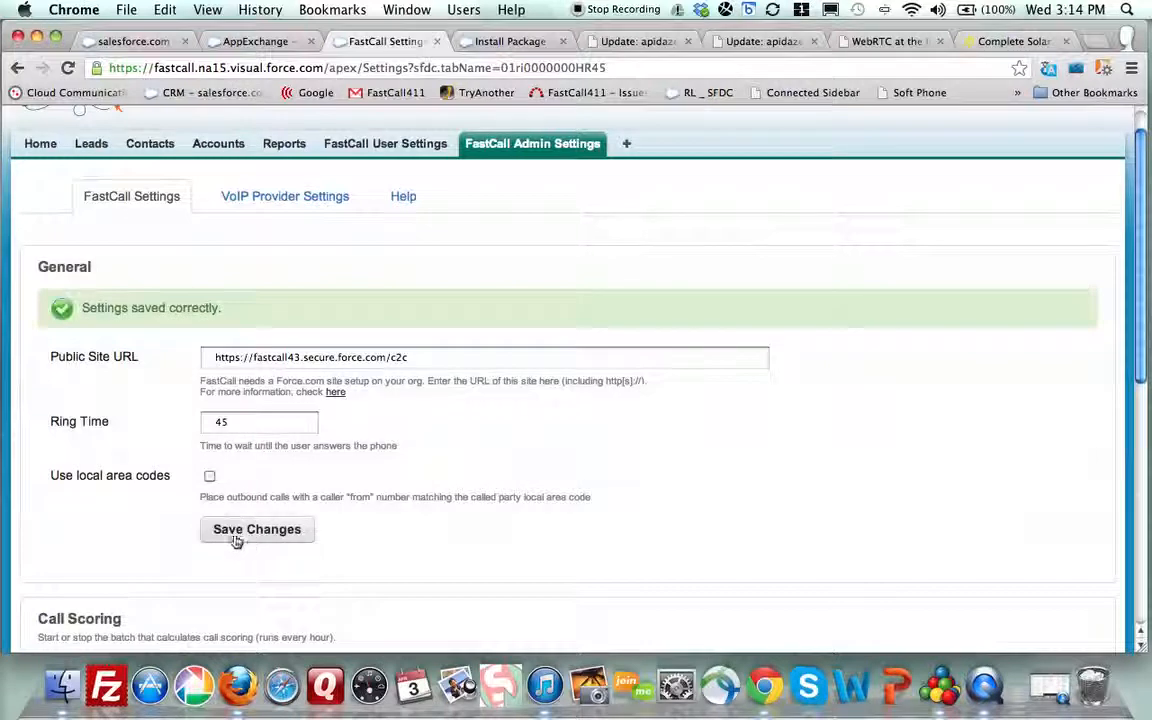
scroll(114, 517, "down", 5)
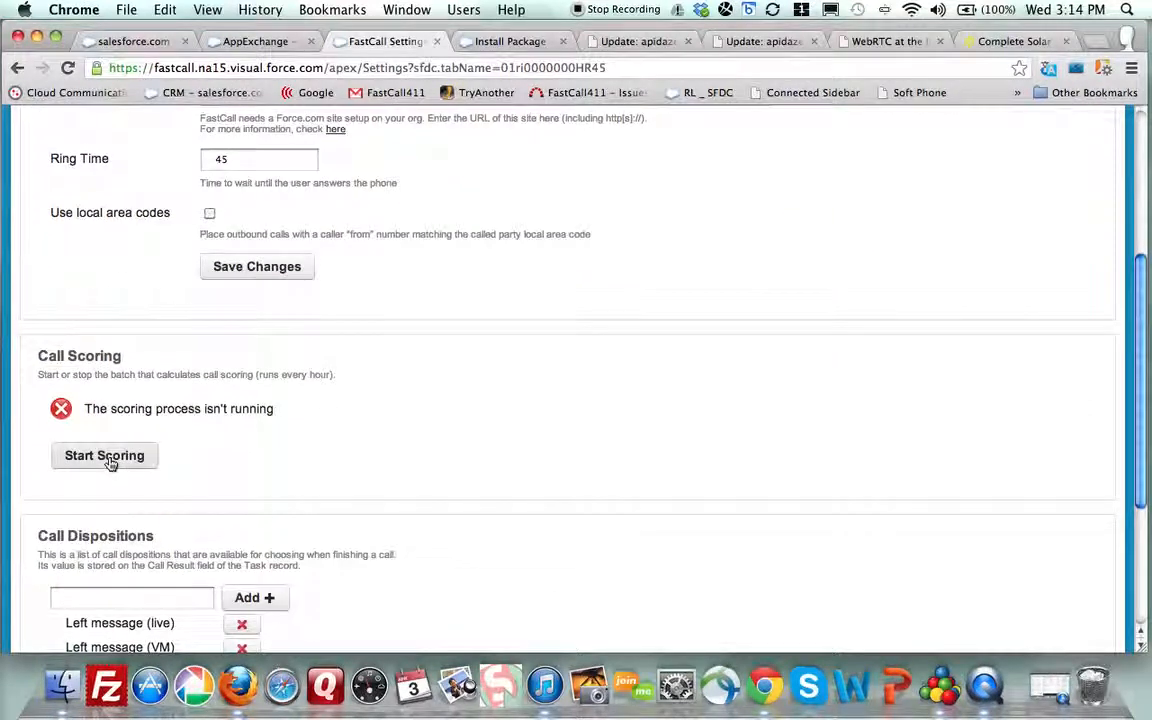
Start the call scoring batch process, then go to the VoIP Provider Settings tab
left_click(104, 456)
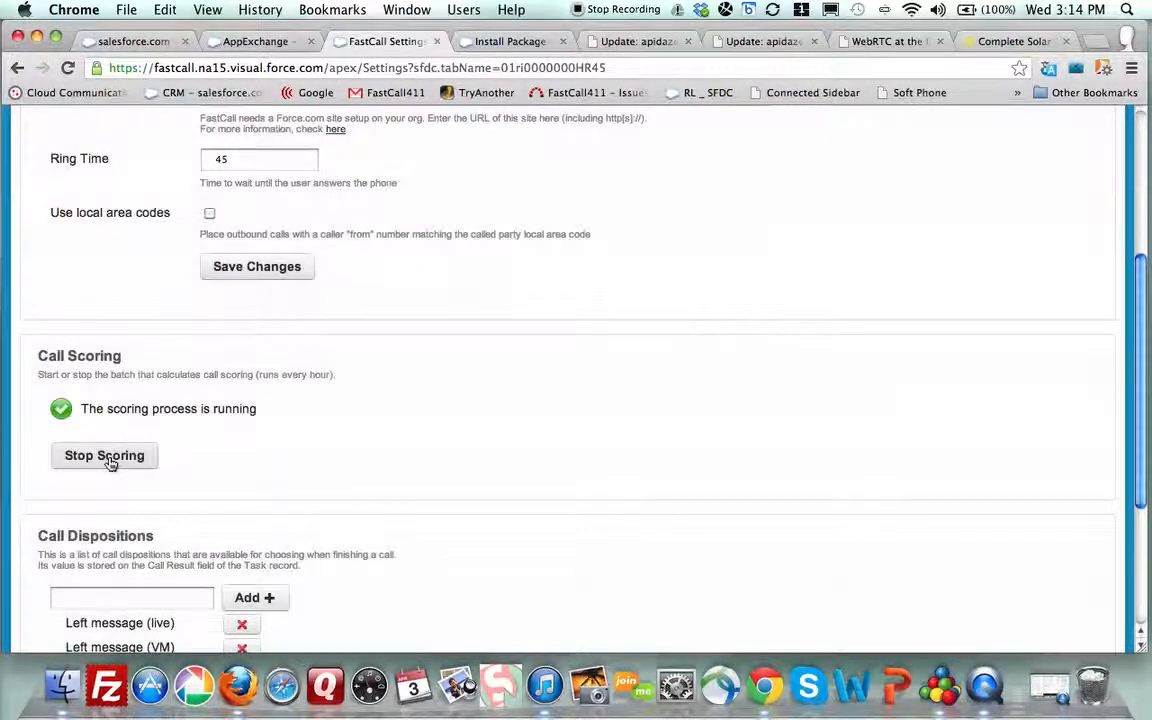
scroll(407, 392, "up", 3)
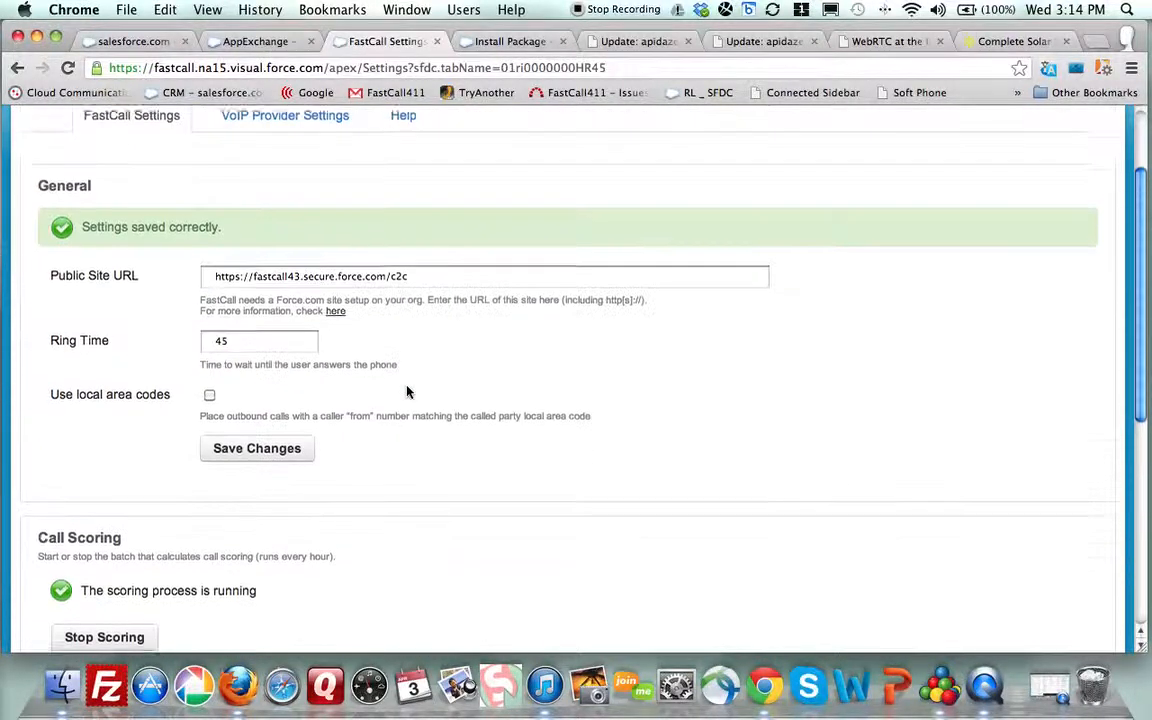
scroll(407, 392, "down", 6)
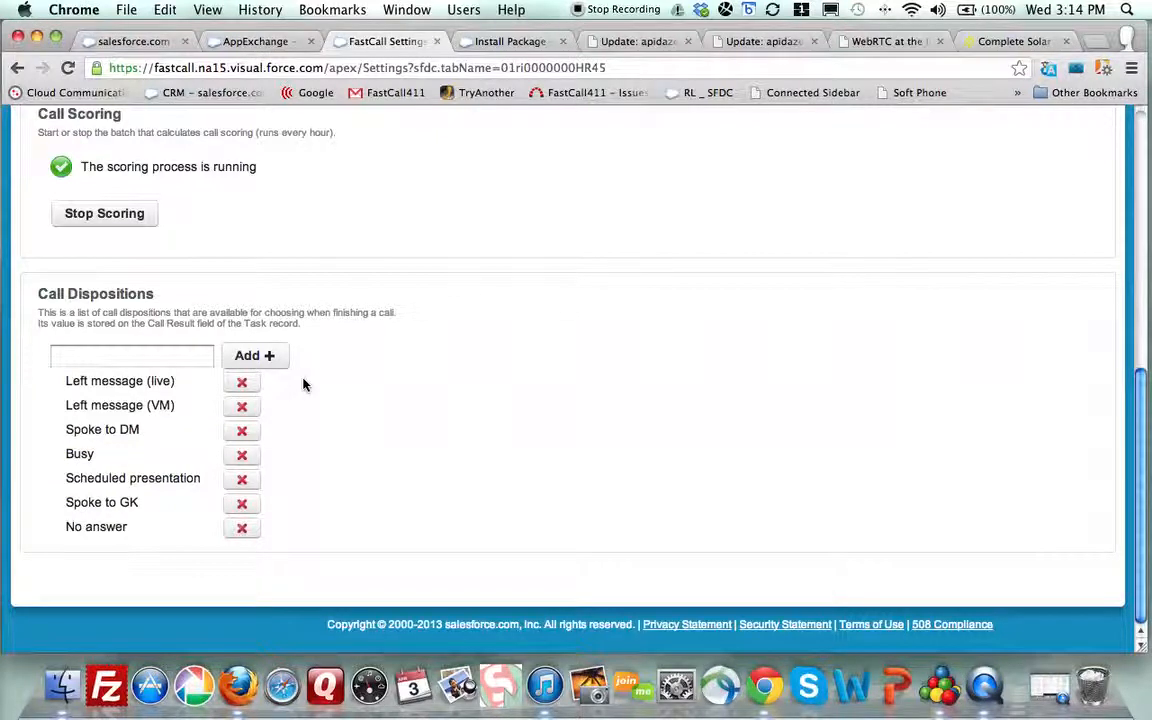
scroll(305, 385, "up", 10)
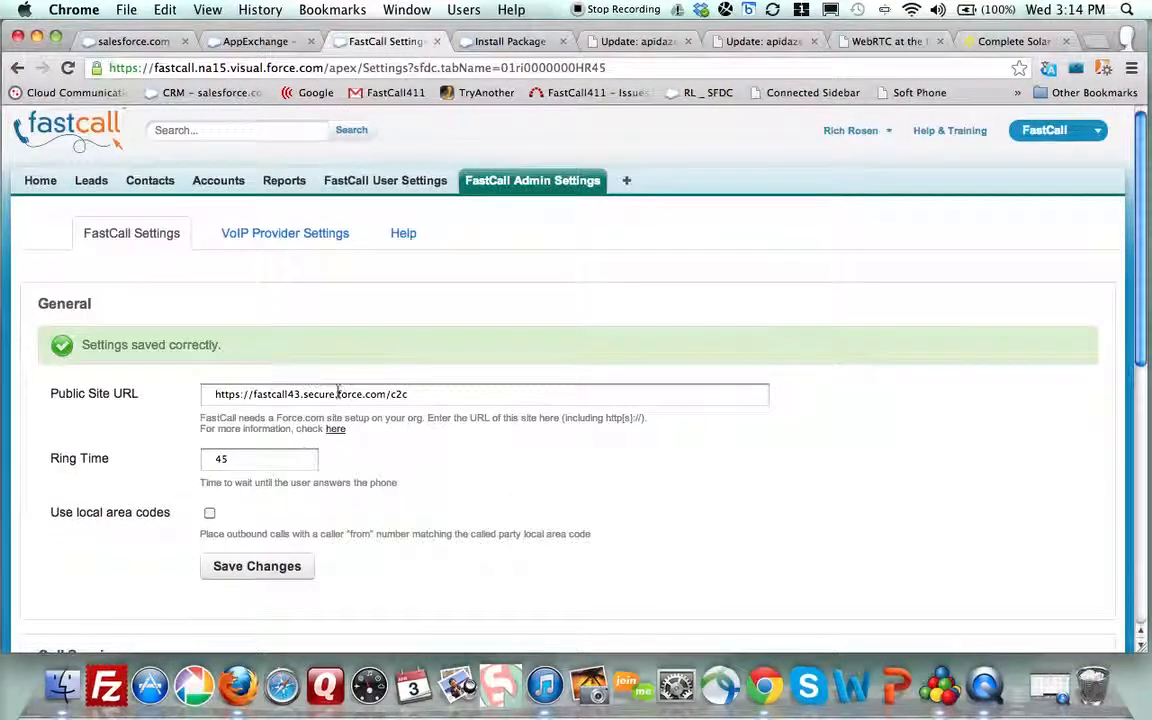
left_click(285, 233)
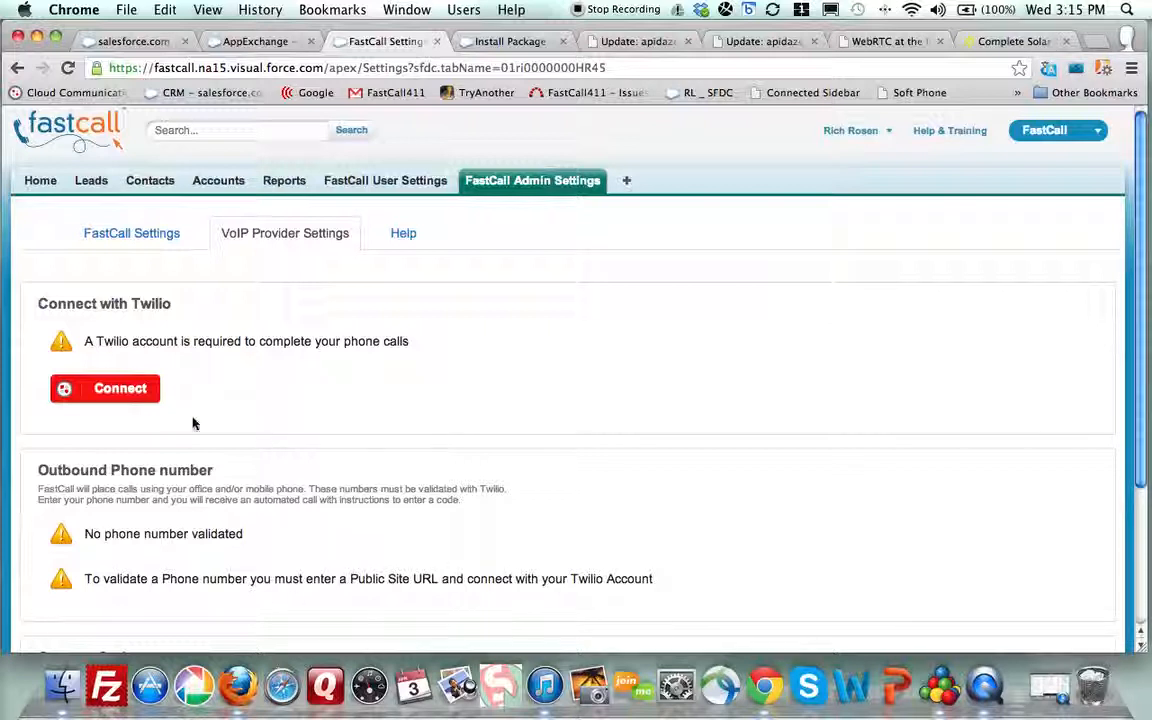
Connect and authenticate FastCall with the Twilio account, then return to VoIP Provider Settings
left_click(99, 397)
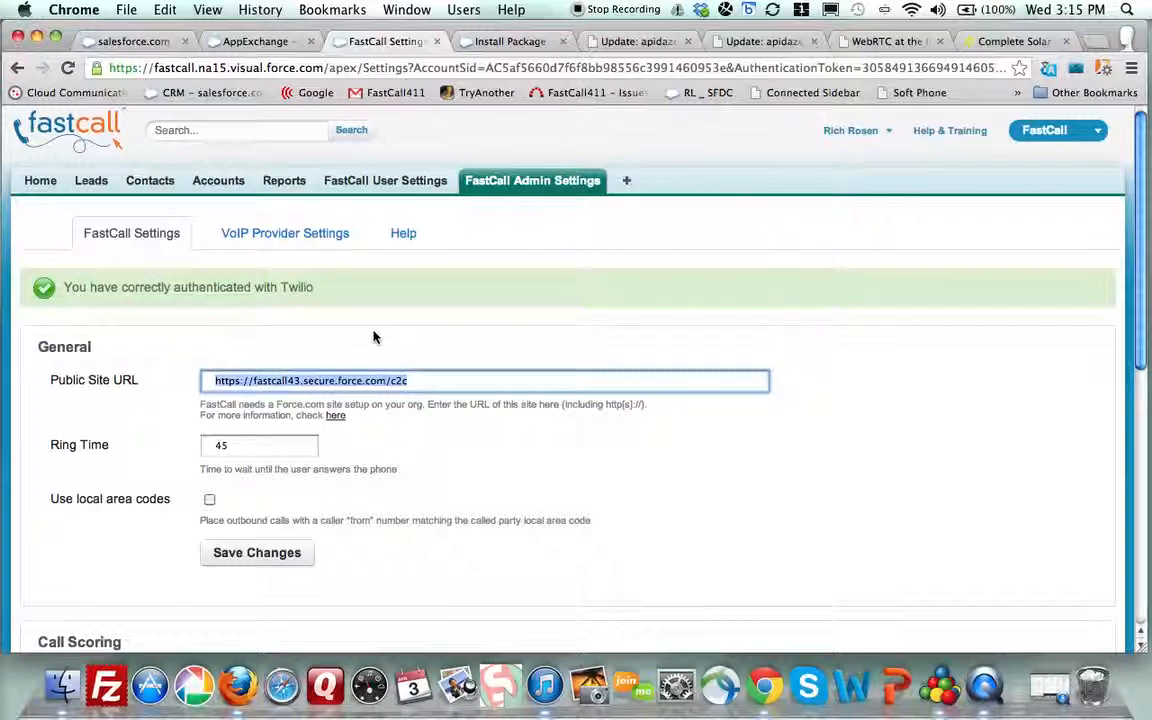
left_click(288, 236)
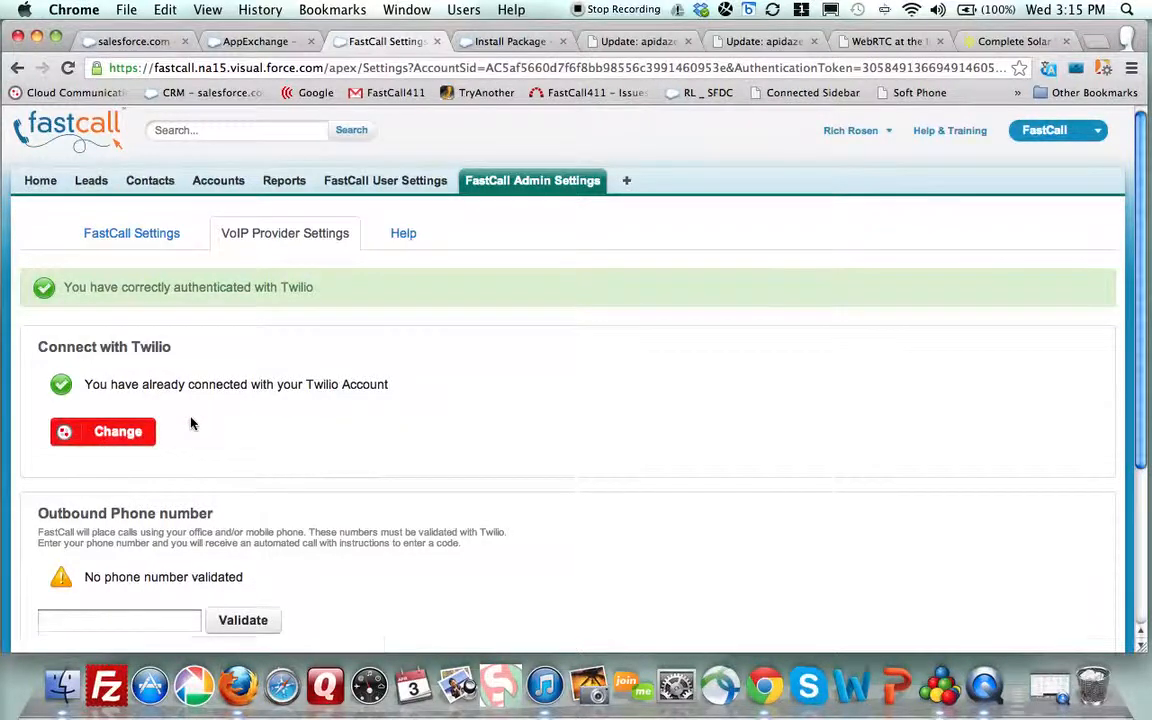
scroll(190, 424, "down", 3)
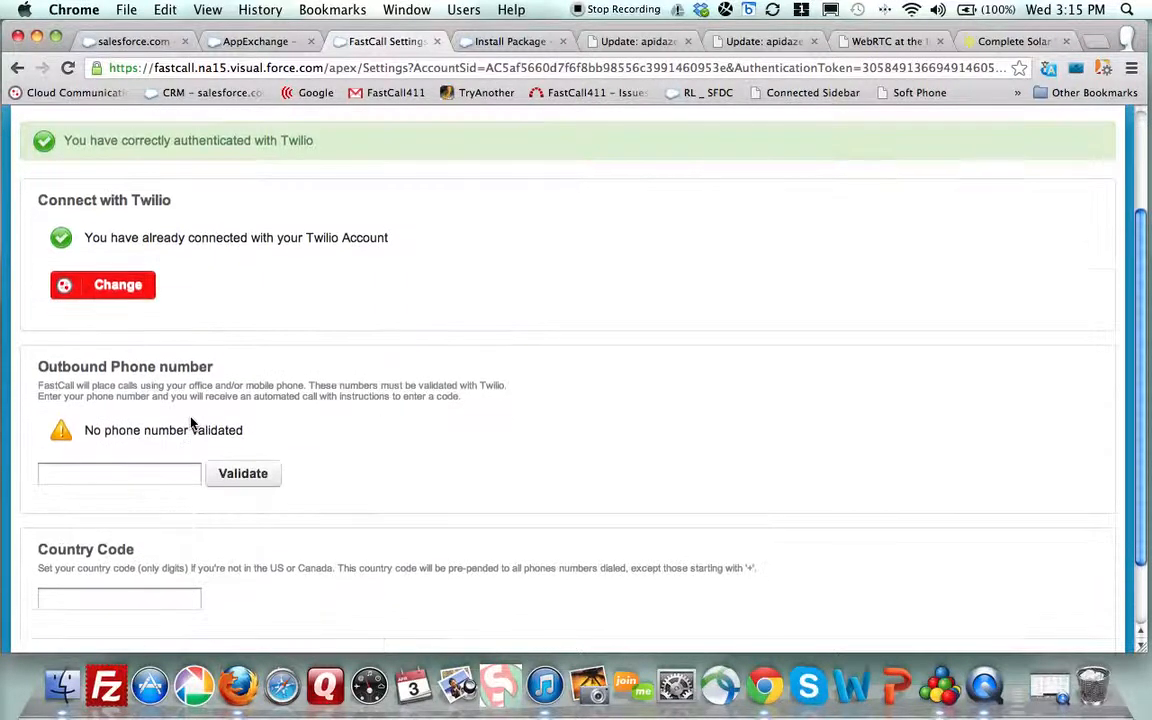
Enter the outbound phone number in the Outbound Phone field and validate it
left_click(104, 476)
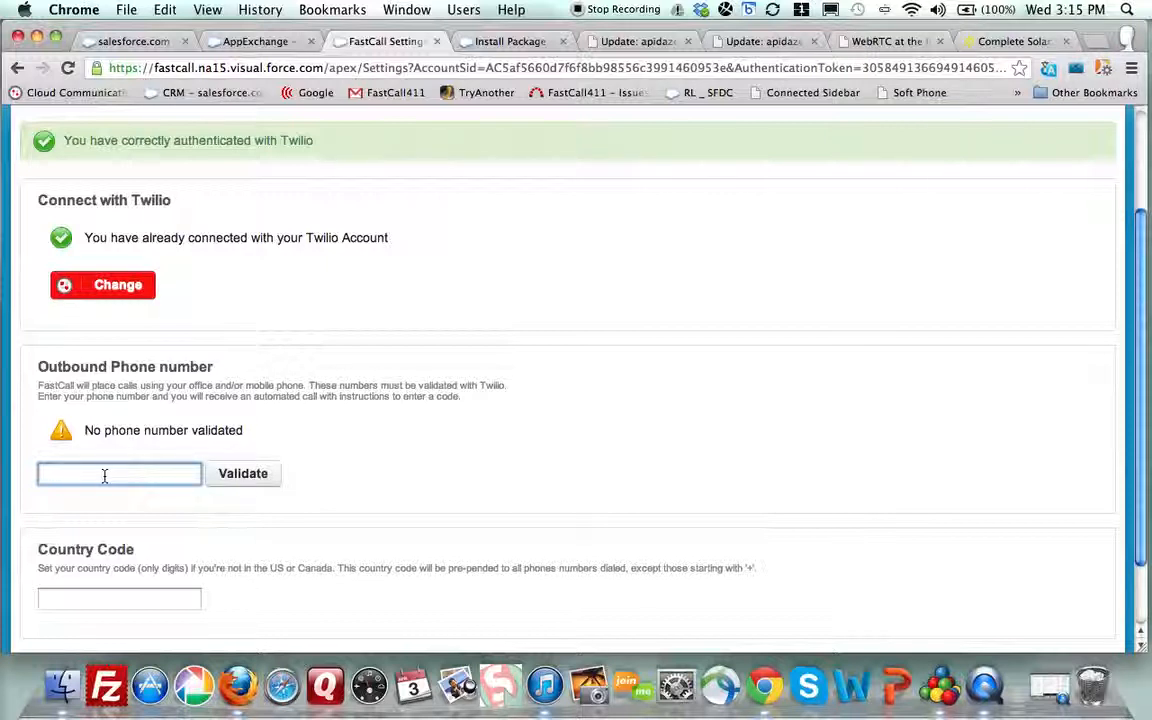
left_click(237, 477)
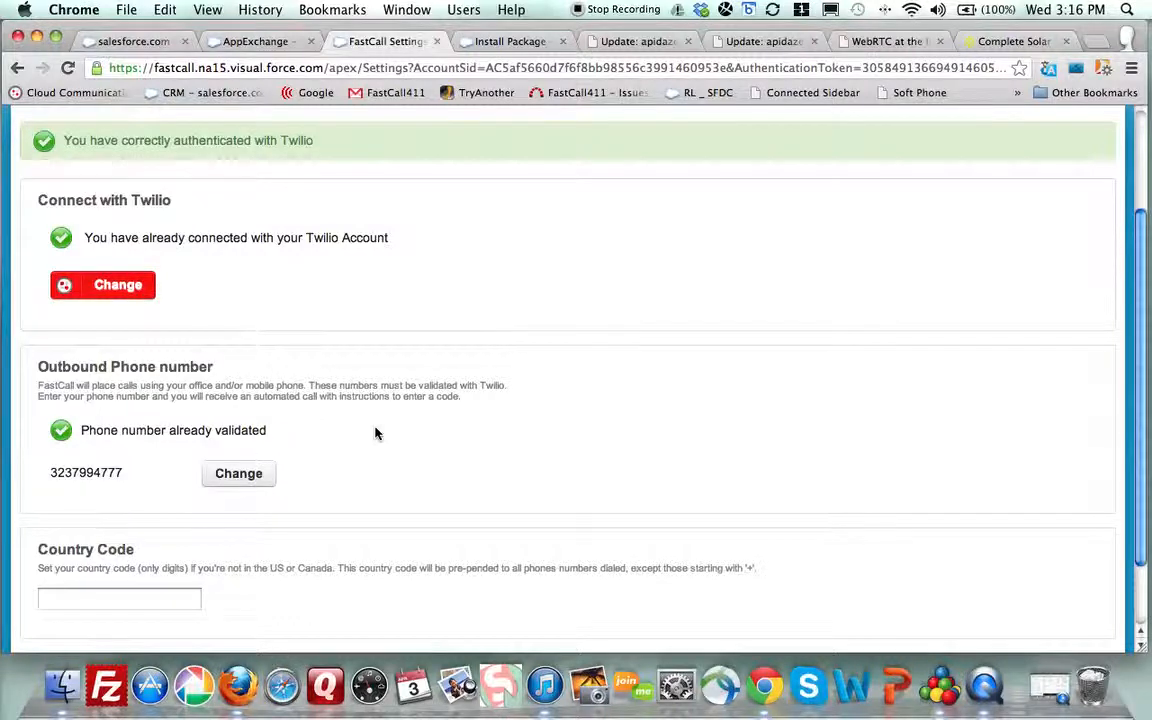
scroll(376, 433, "down", 1)
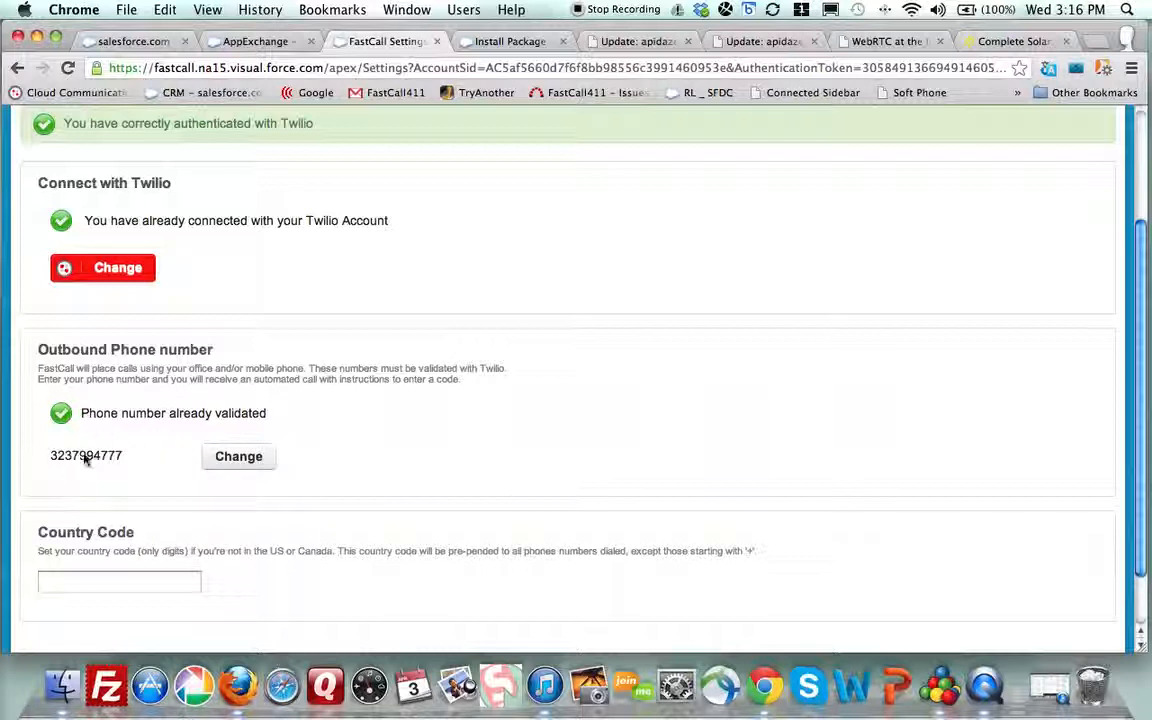
scroll(375, 421, "down", 1)
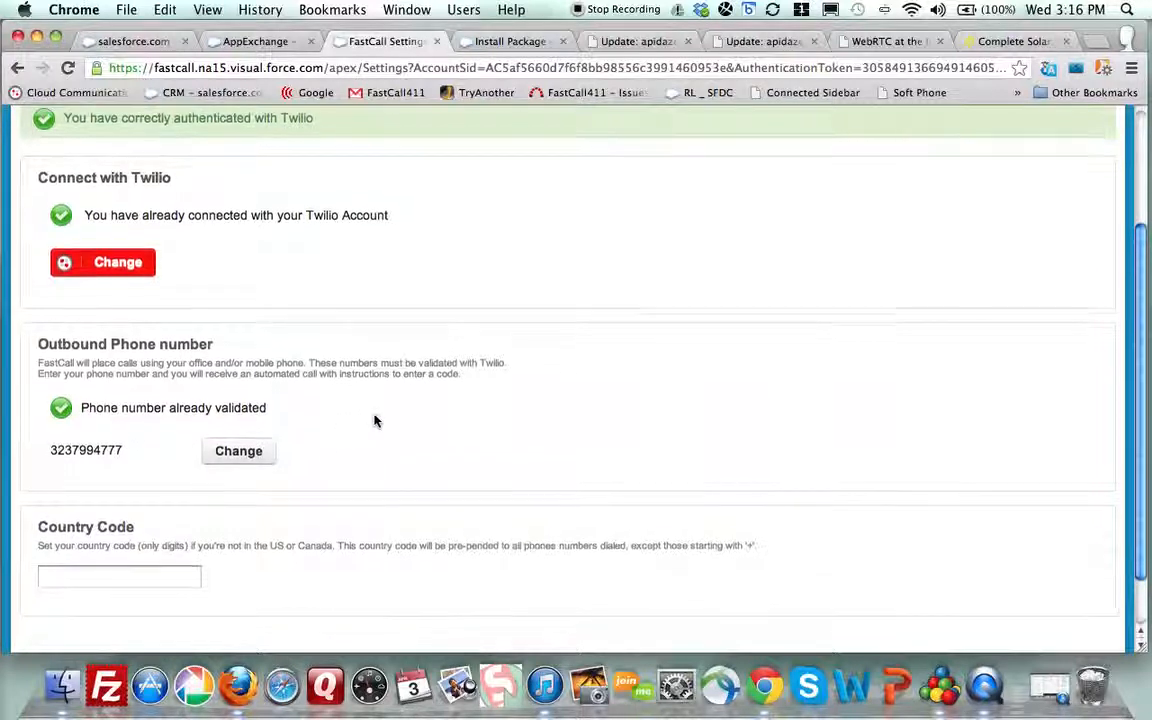
scroll(375, 421, "down", 3)
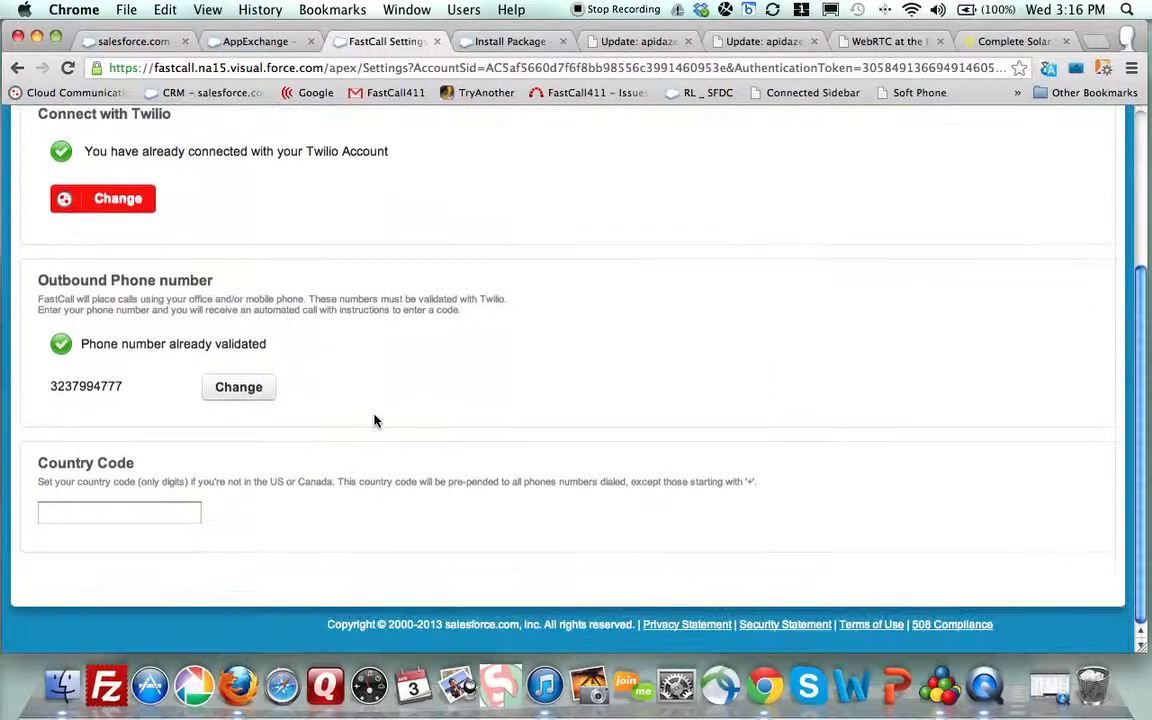
left_click(156, 510)
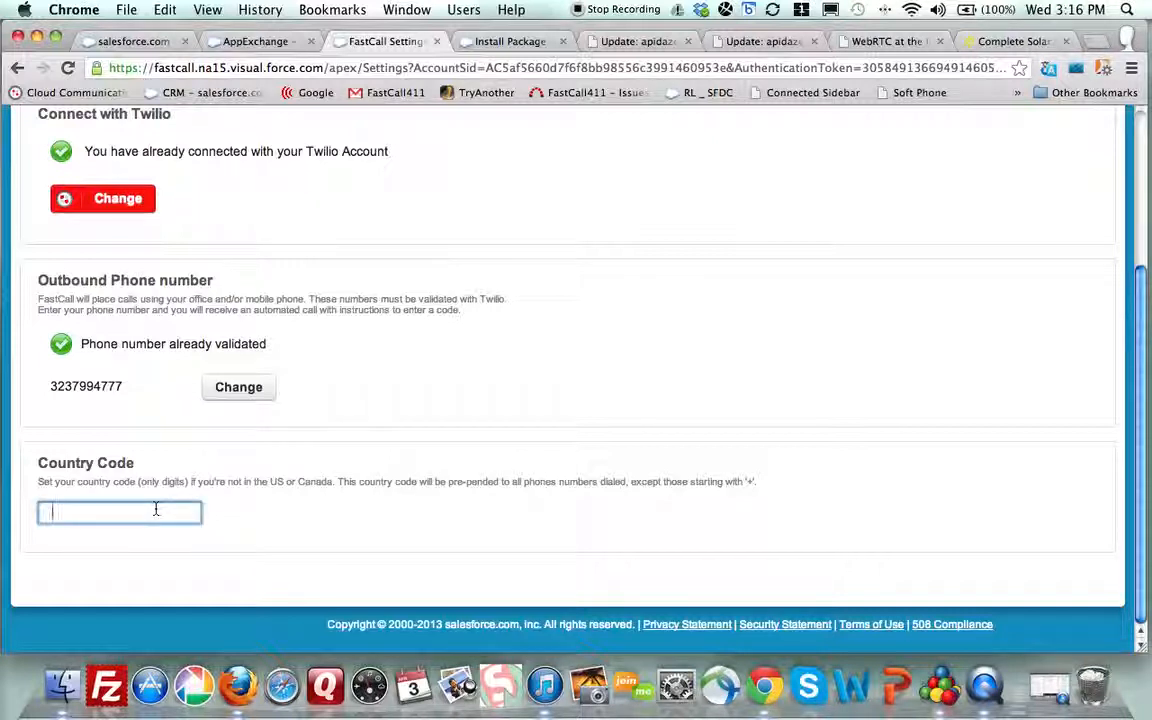
type("+1")
key("BackSpace")
key("BackSpace")
scroll(435, 379, "up", 3)
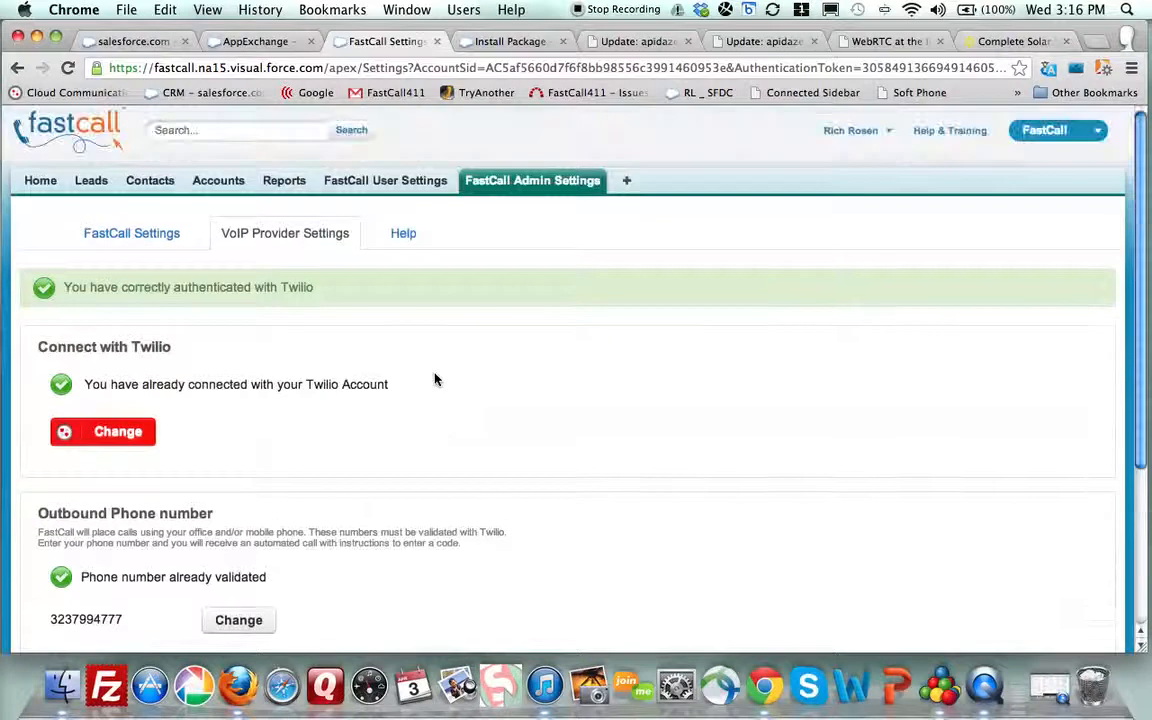